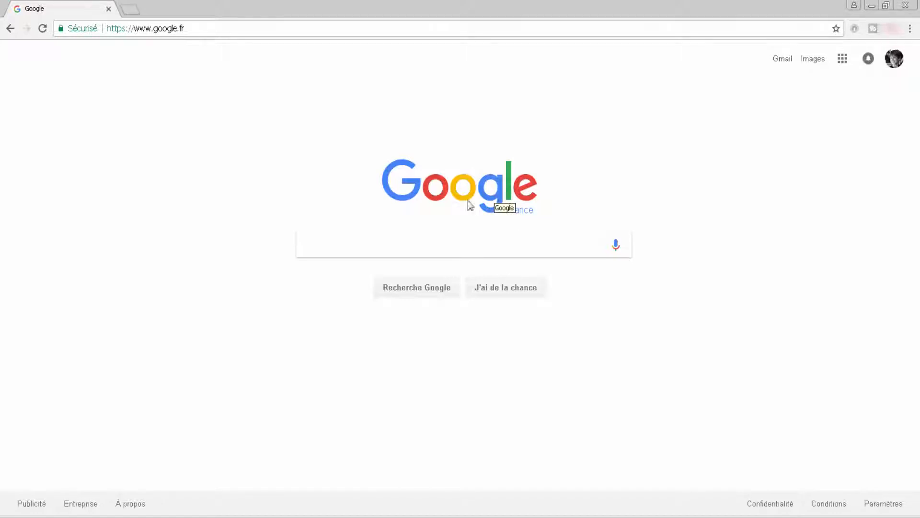
Search Google for "tirage au sort gratuit" and open the dCode "Tirage au Sort - Générateur de Hasard" result.
left_click(477, 239)
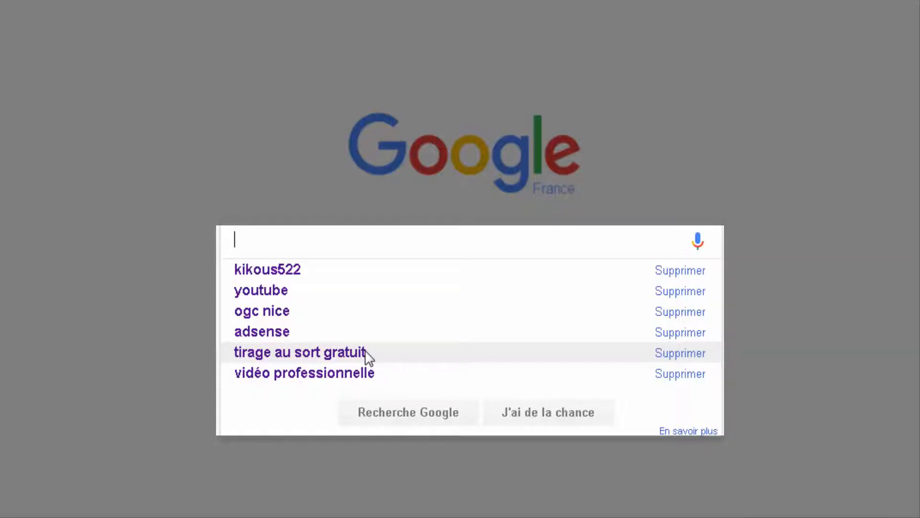
left_click(335, 352)
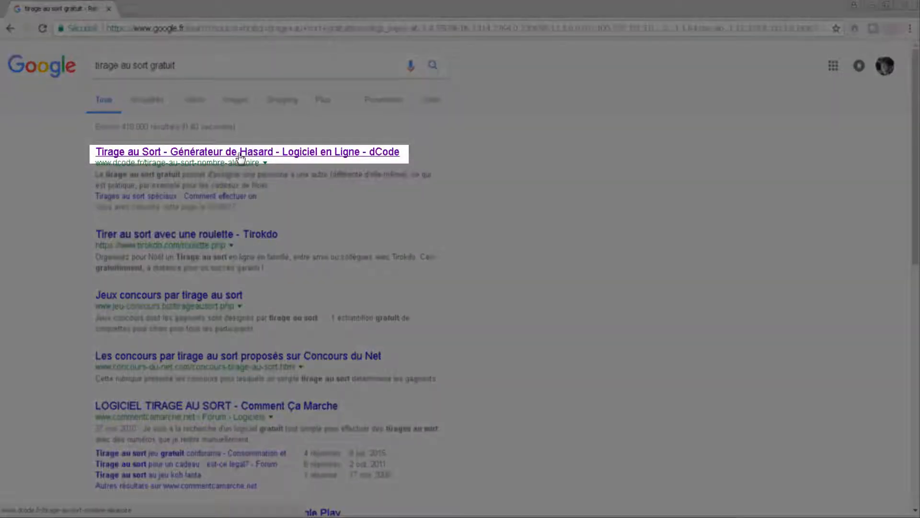
left_click(241, 152)
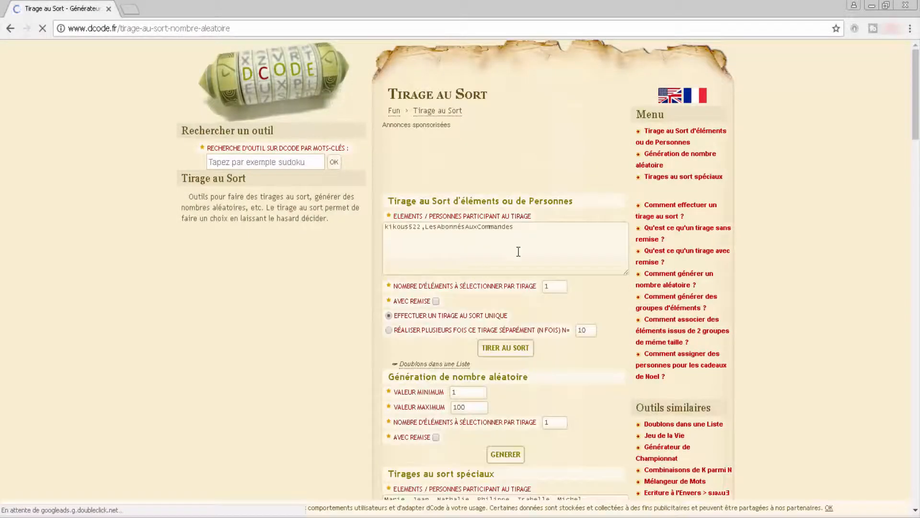
Replace the draw participants with "kikous 522" and run the single random draw twice.
left_click_drag(517, 240, 410, 217)
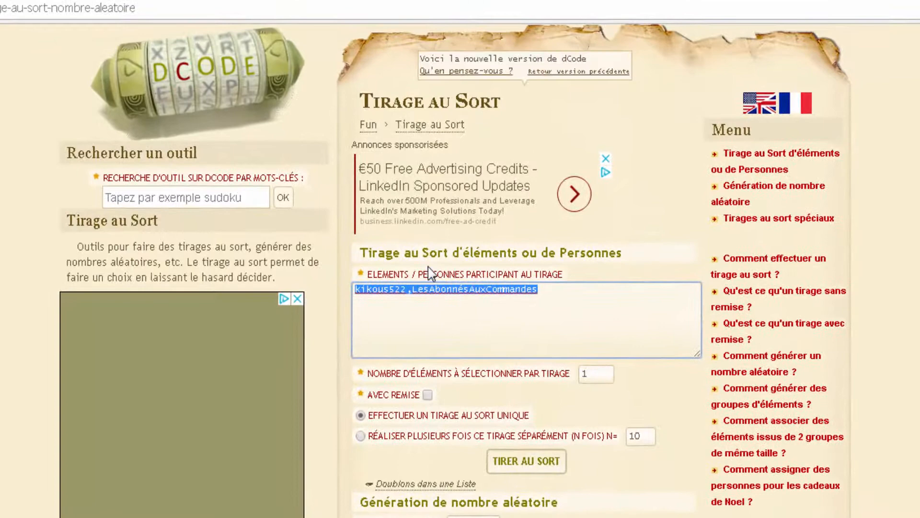
key("BackSpace")
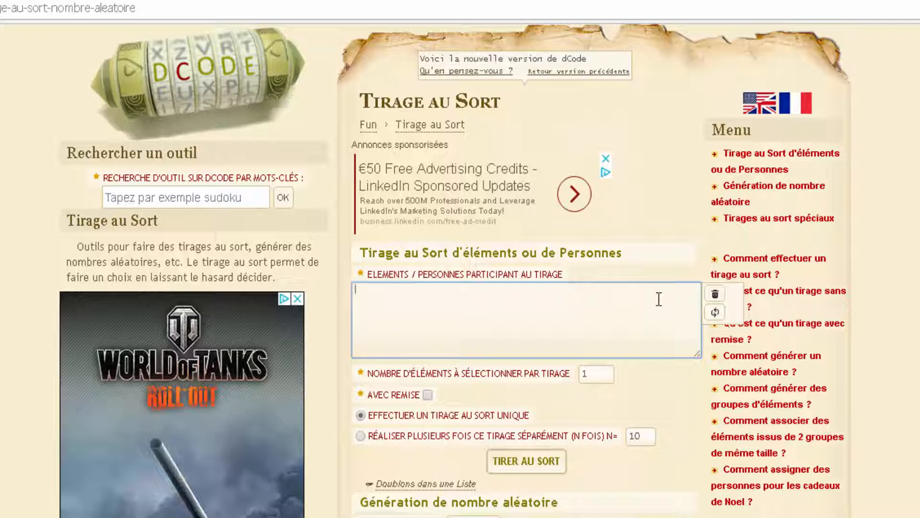
type("kikous 52")
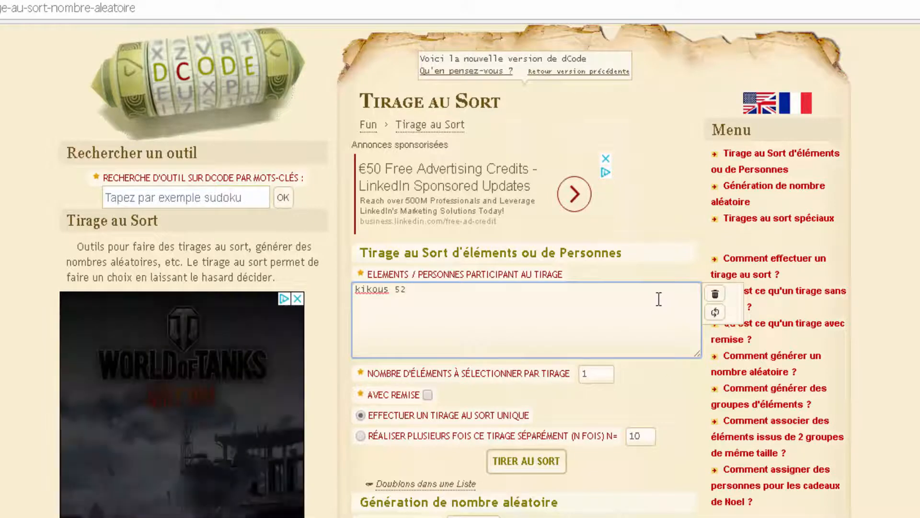
type("2")
left_click(508, 450)
scroll(537, 431, "down", 2)
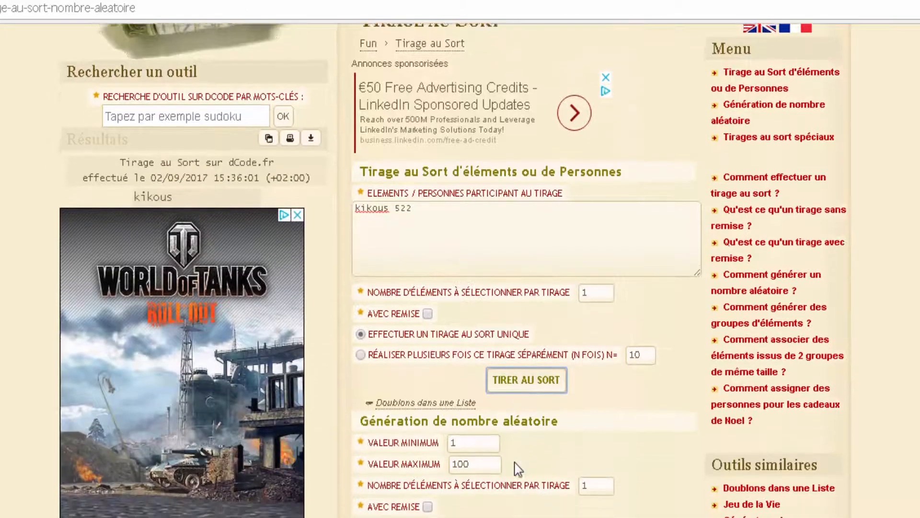
left_click(550, 365)
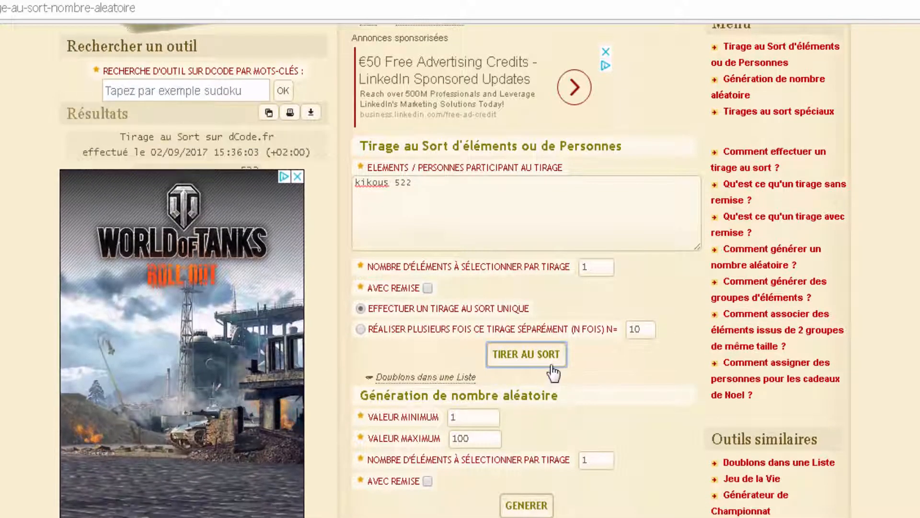
Replace the participants with "les abonnes aux commandes" and run the random draw.
left_click(493, 205)
key("ctrl+a")
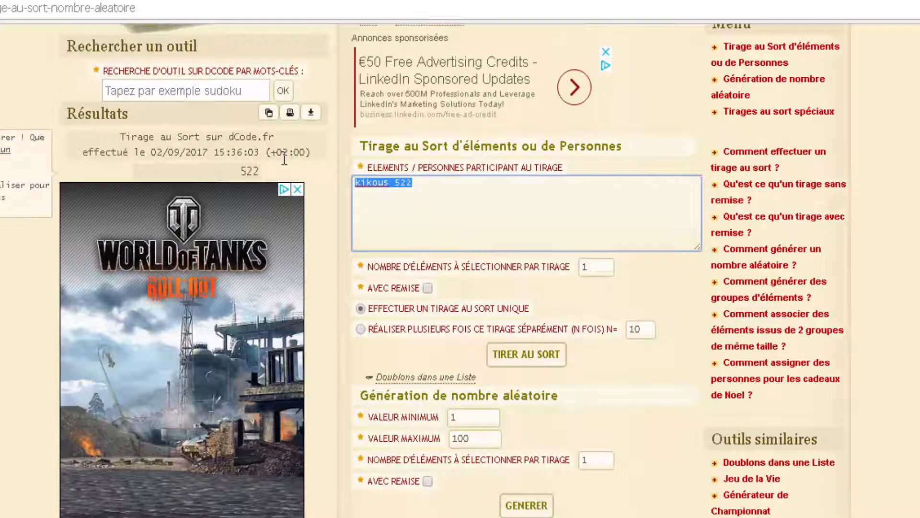
key("BackSpace")
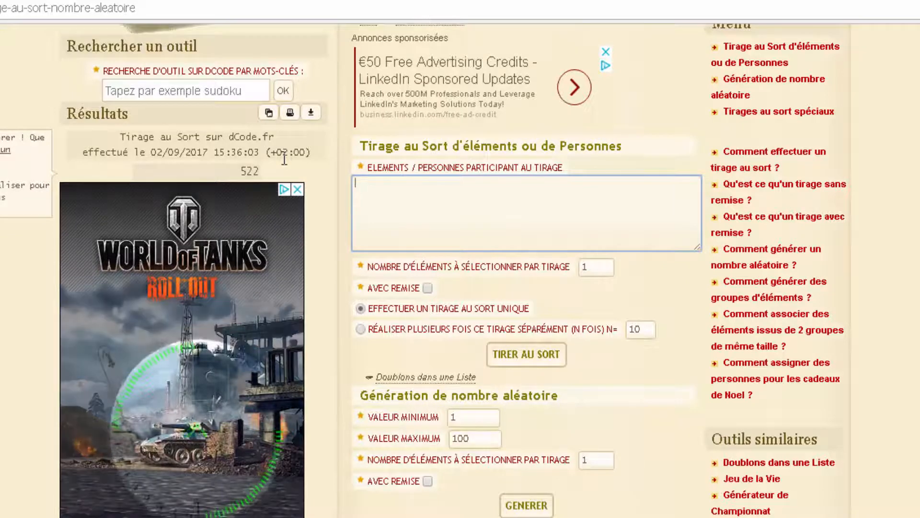
type("1es abonnes ")
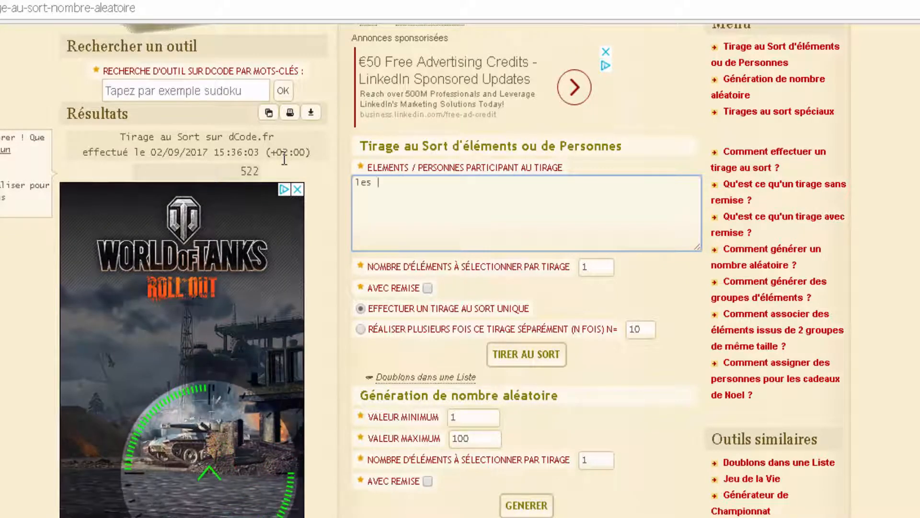
type("aux c")
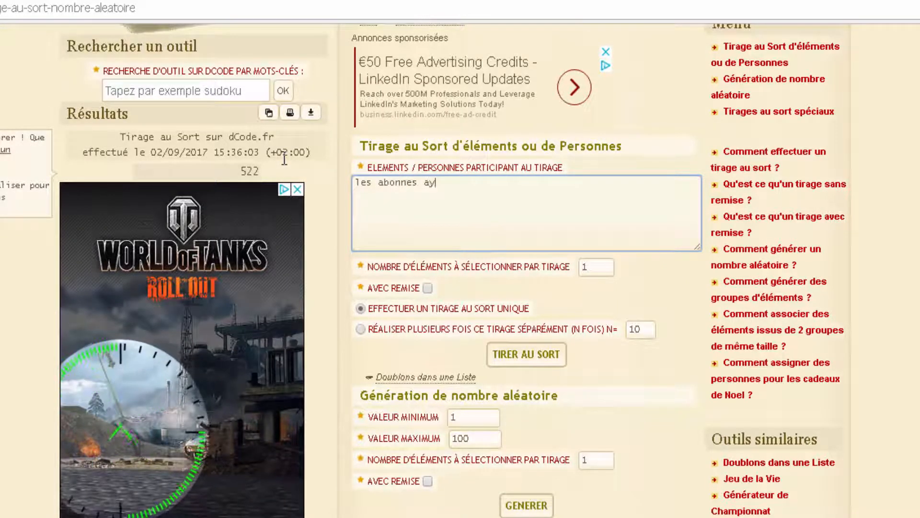
type("omandes")
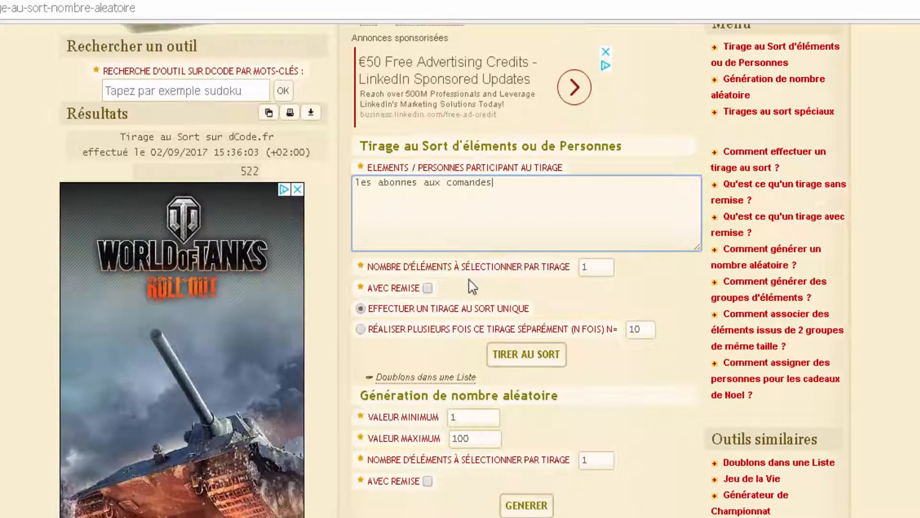
left_click(464, 183)
type("m")
left_click(554, 356)
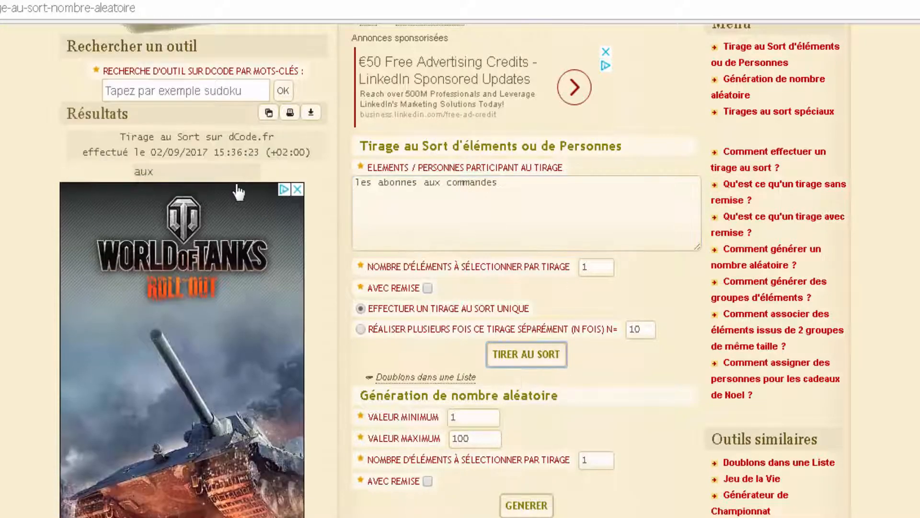
triple_click(518, 192)
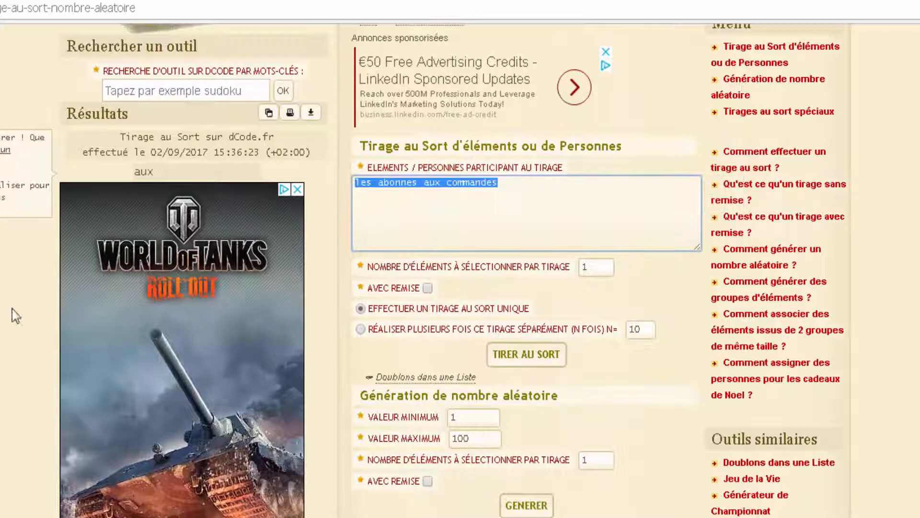
key("BackSpace")
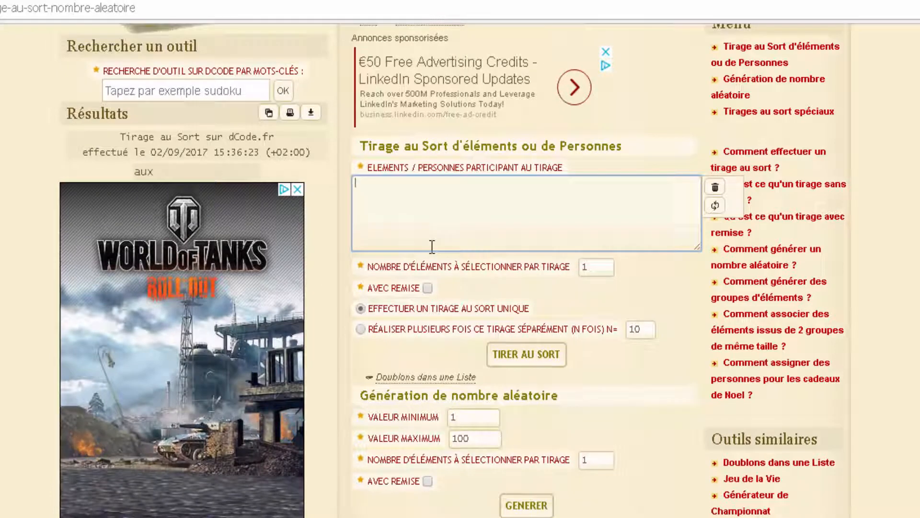
type("kikous52")
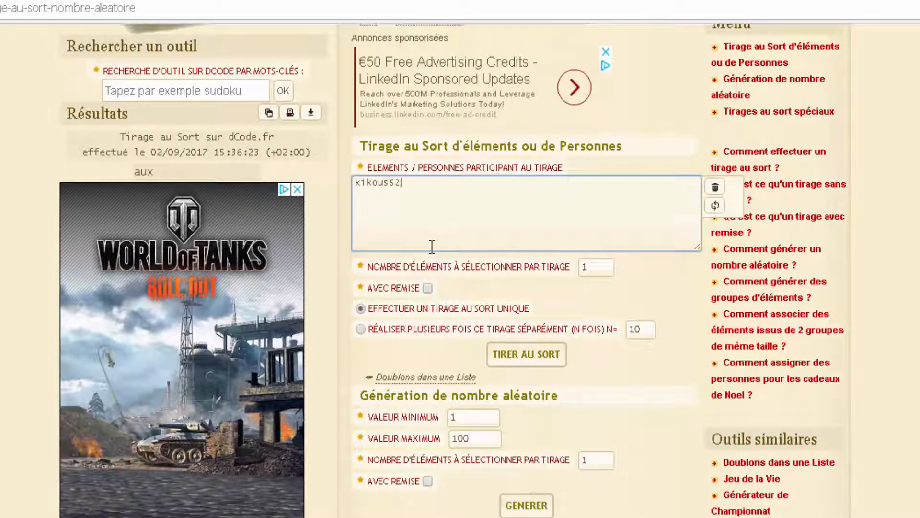
type("2,")
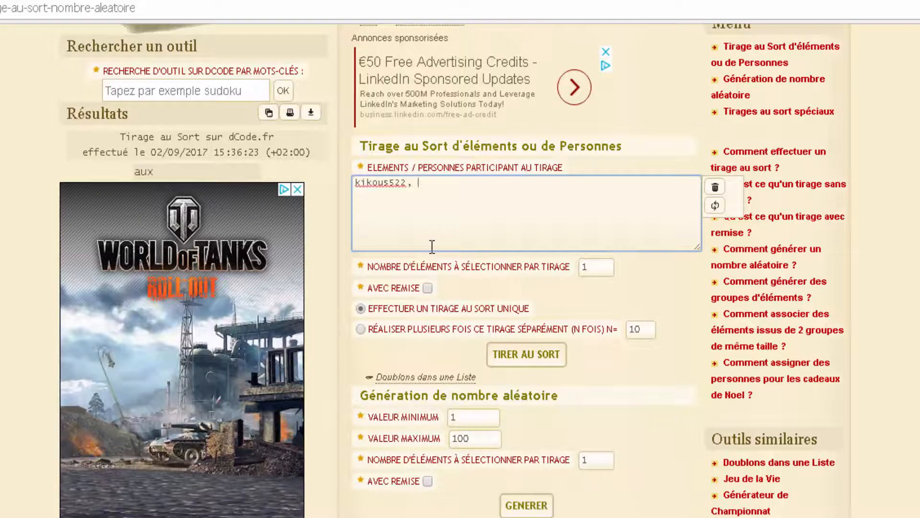
type(" ra")
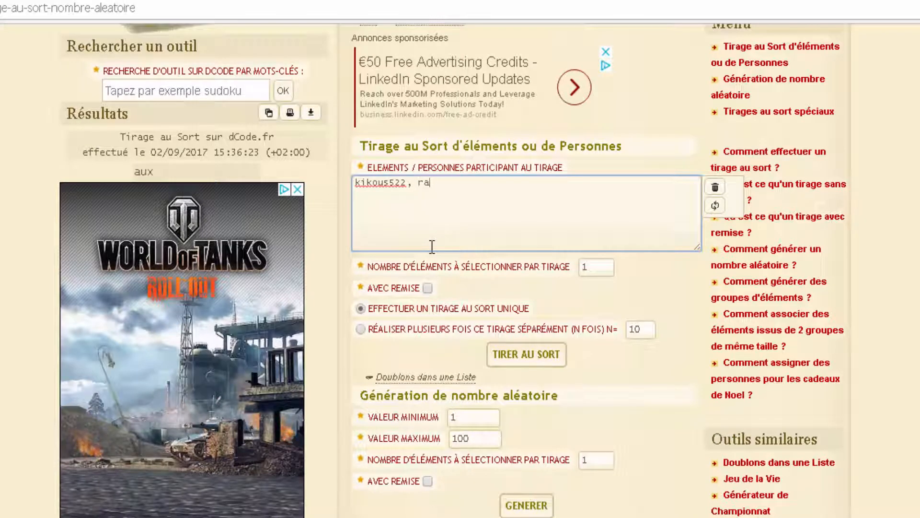
type("ngoaga")
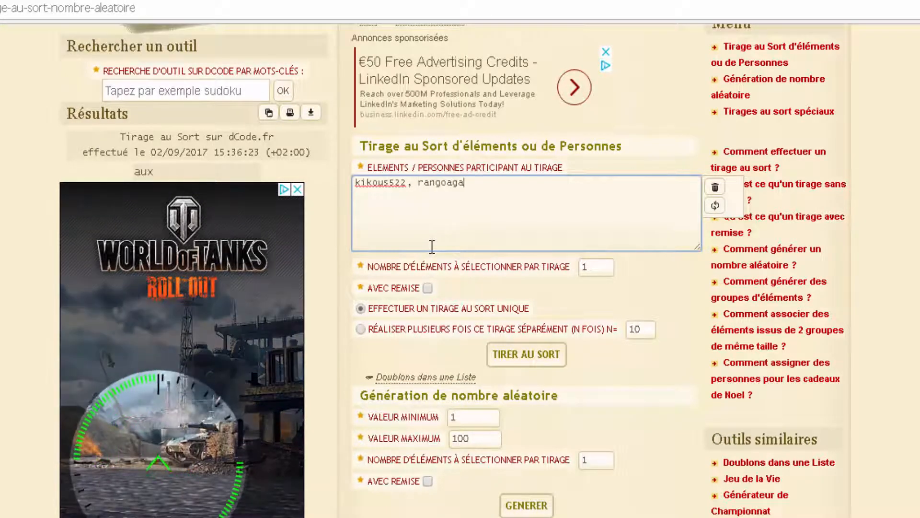
type("rio")
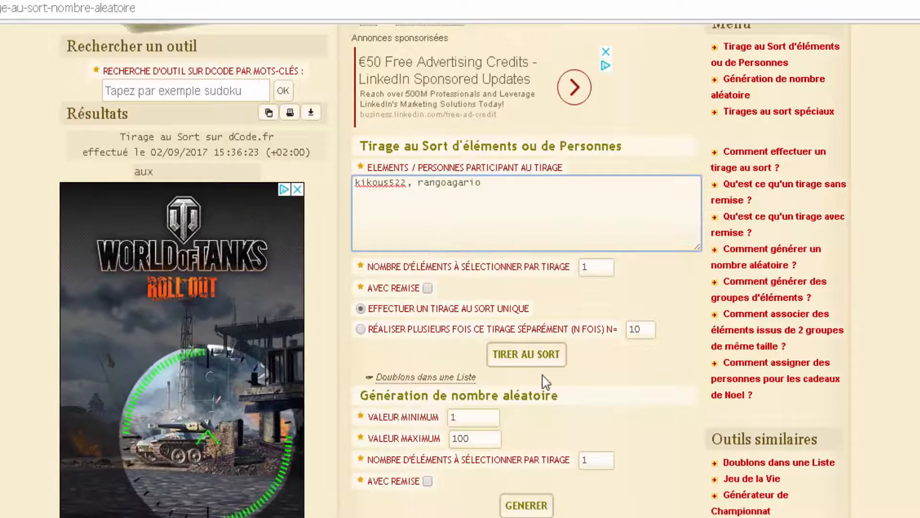
left_click(536, 357)
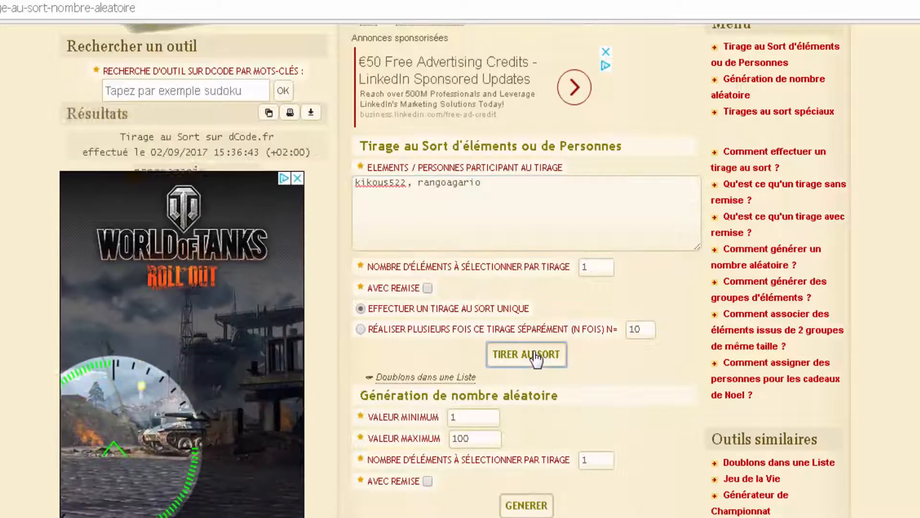
left_click_drag(483, 183, 349, 163)
key("BackSpace")
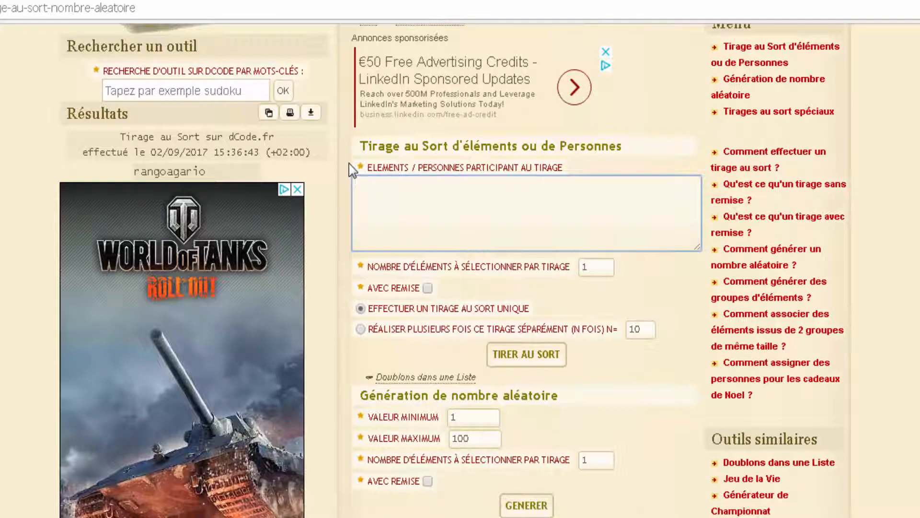
type("lesaonnes")
type("uaxo")
type("commandes")
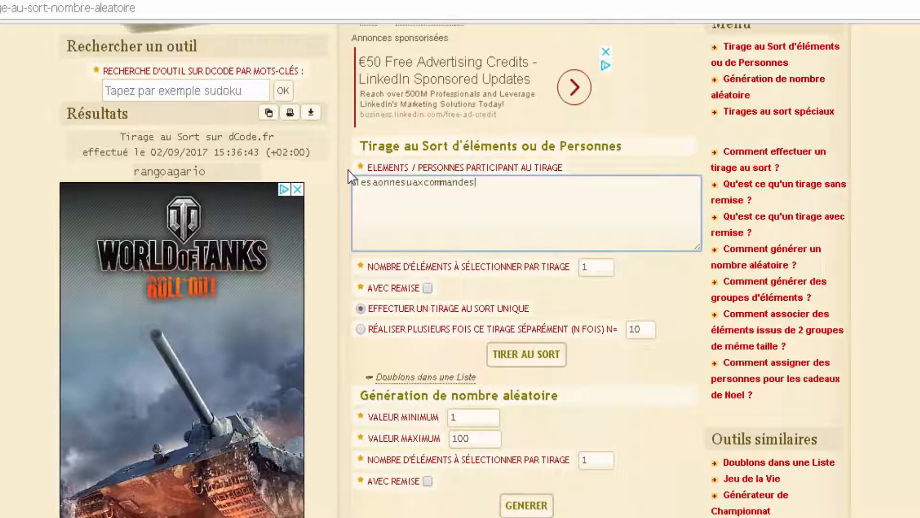
type(" kikou")
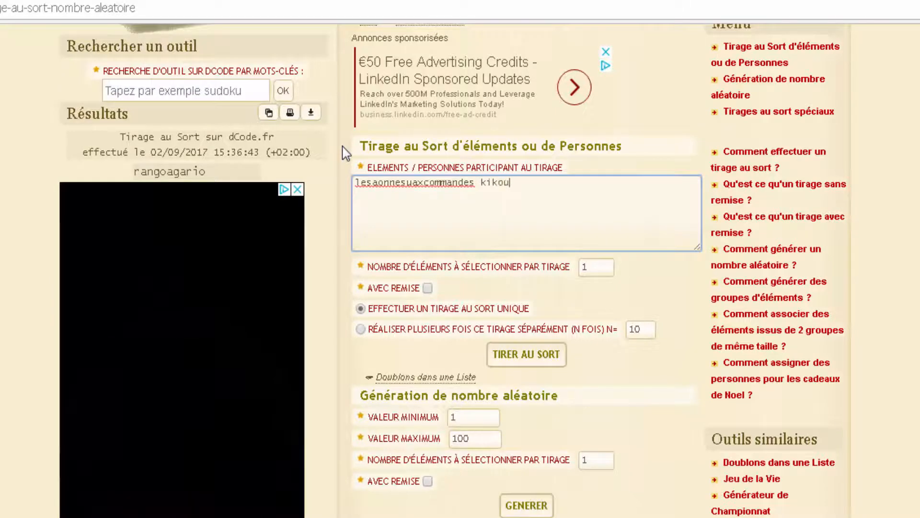
type("s522")
left_click(535, 354)
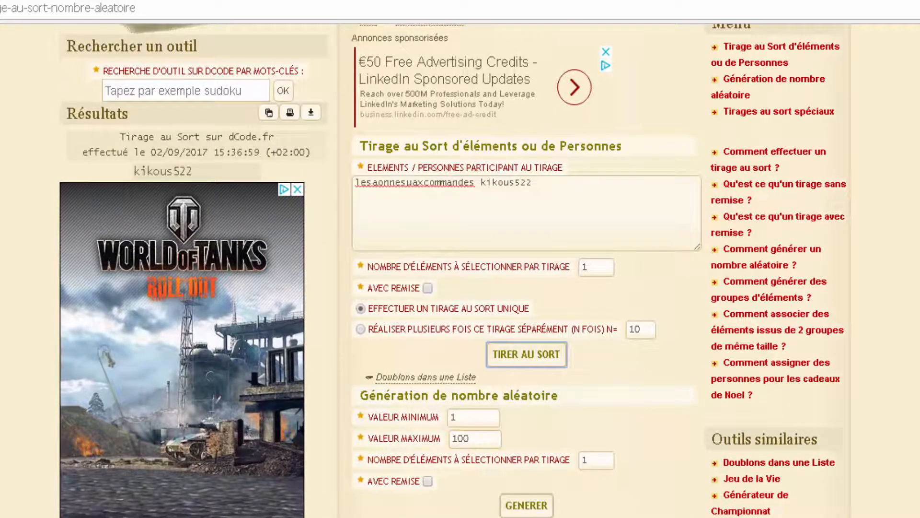
Search Google for "youtube random" in a new tab and open the first Random Comment Picker result.
key("ctrl+t")
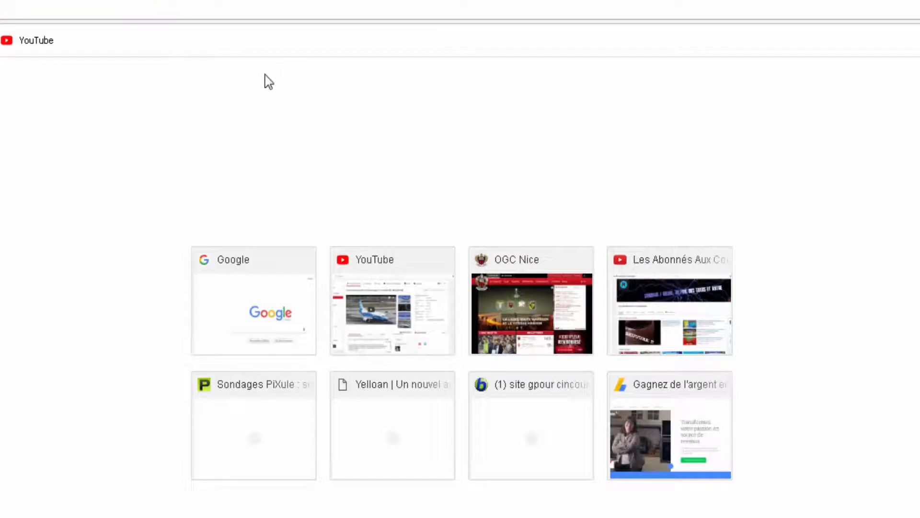
type("g")
key("Return")
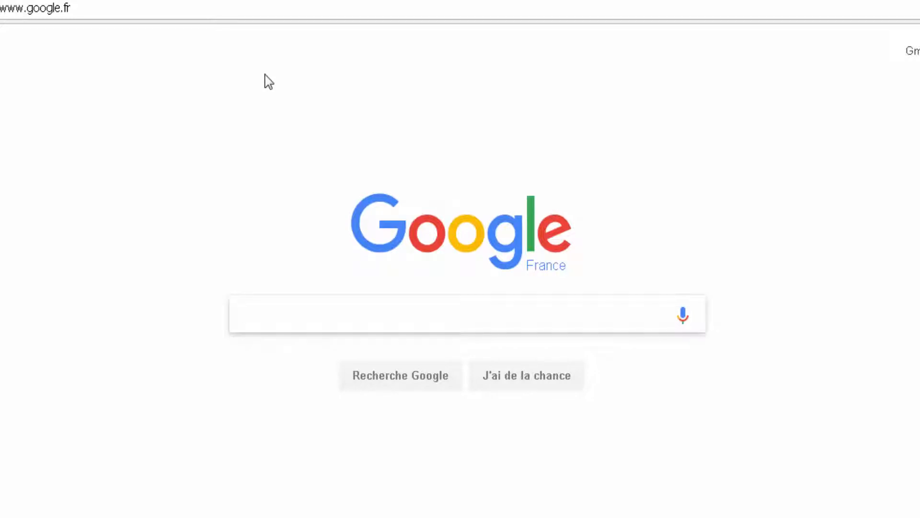
type("youtube random")
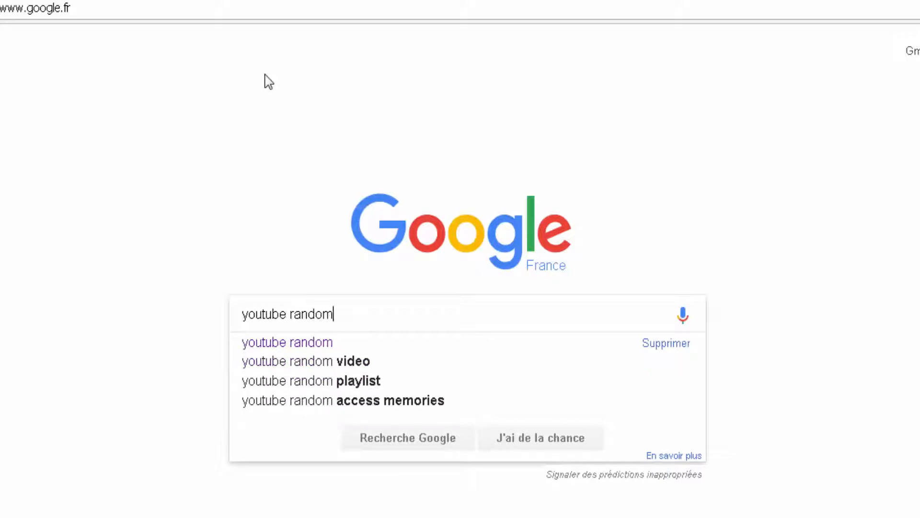
key("Return")
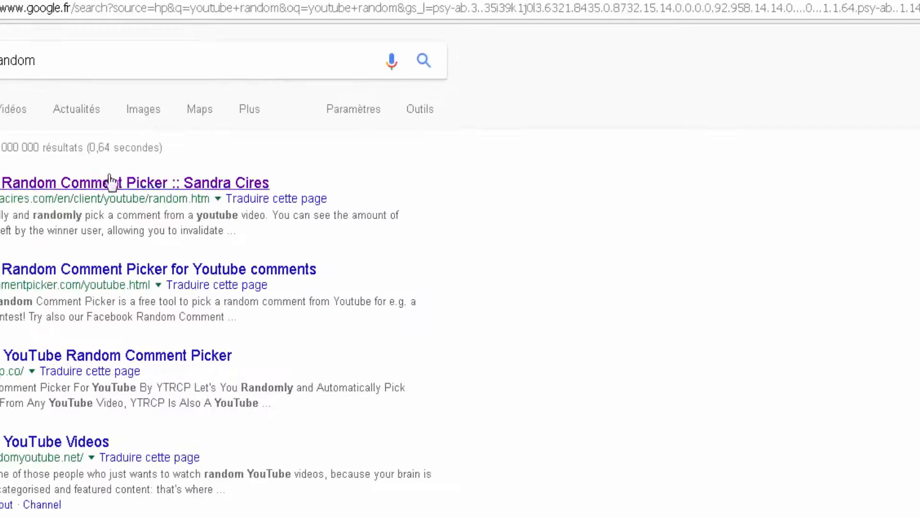
left_click(110, 180)
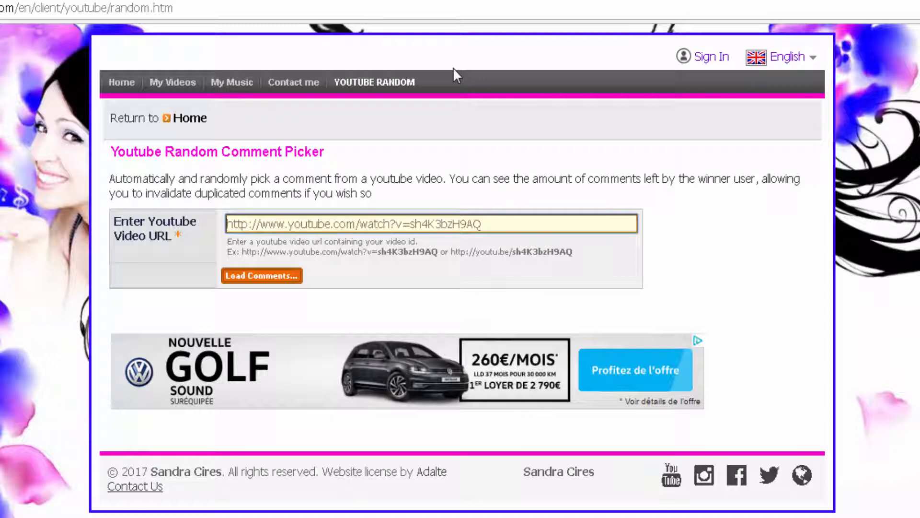
type("https://www.youtube.com/watch?v=fMQPEjiA7o8")
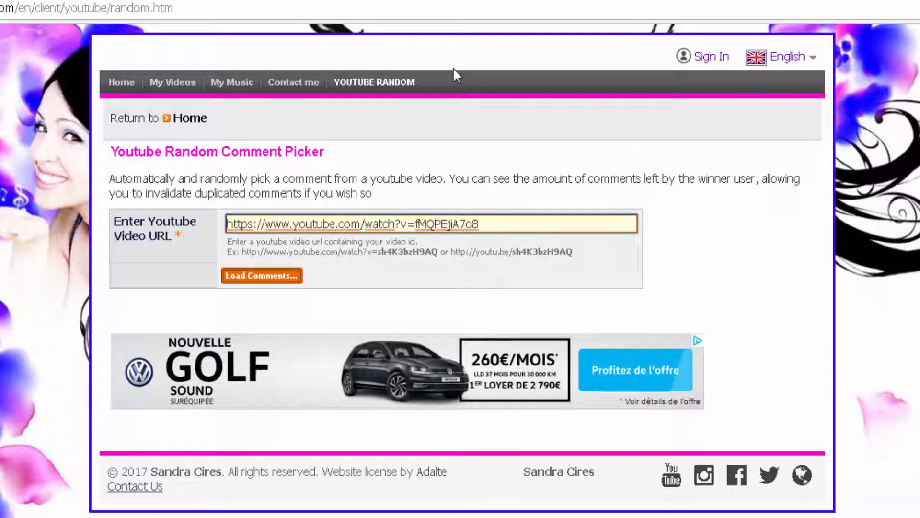
key("Return")
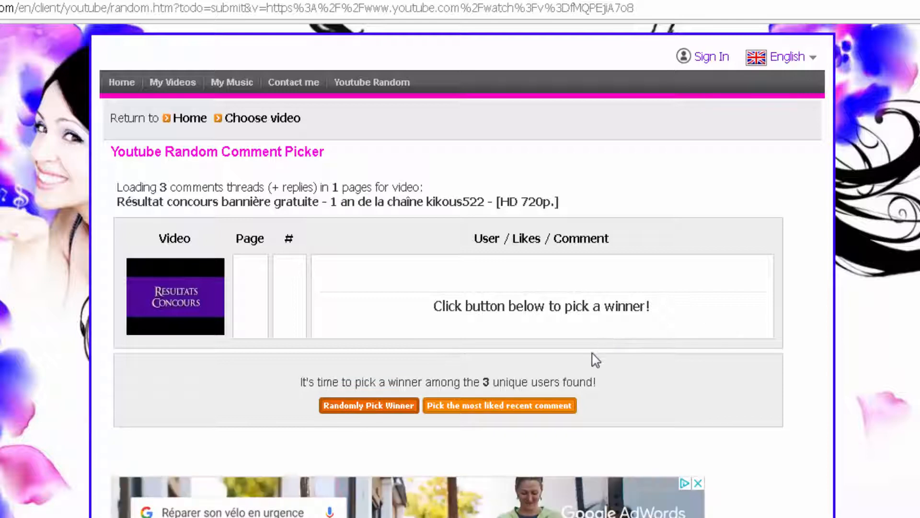
left_click(388, 408)
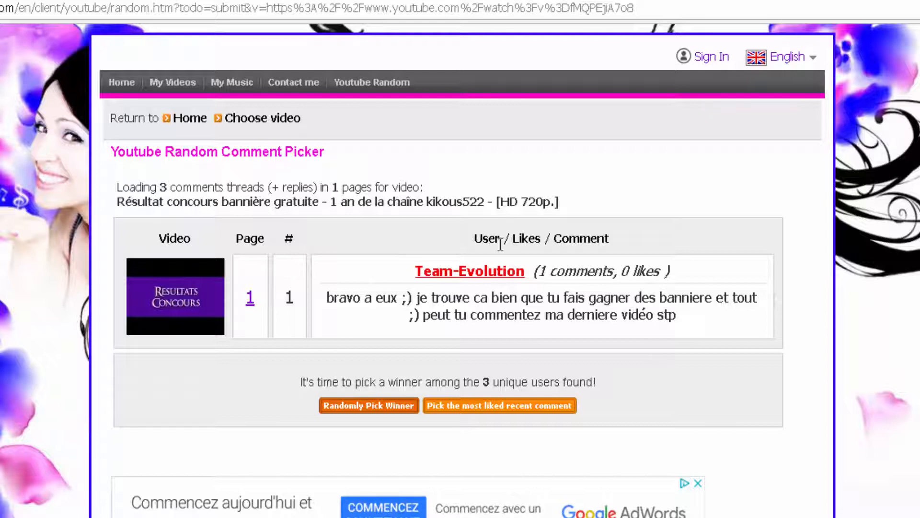
Run the random winner pick again on the loaded video comments.
left_click_drag(623, 269, 633, 271)
left_click(636, 272)
left_click(355, 410)
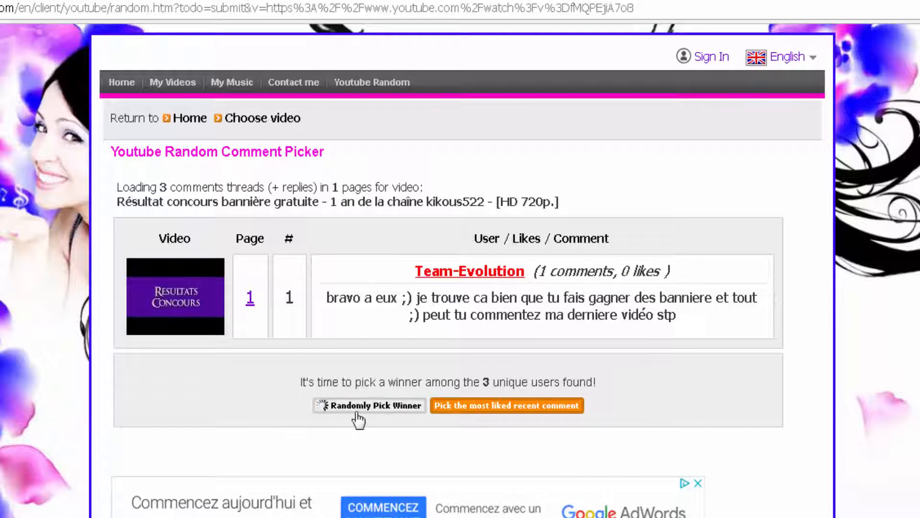
left_click(358, 413)
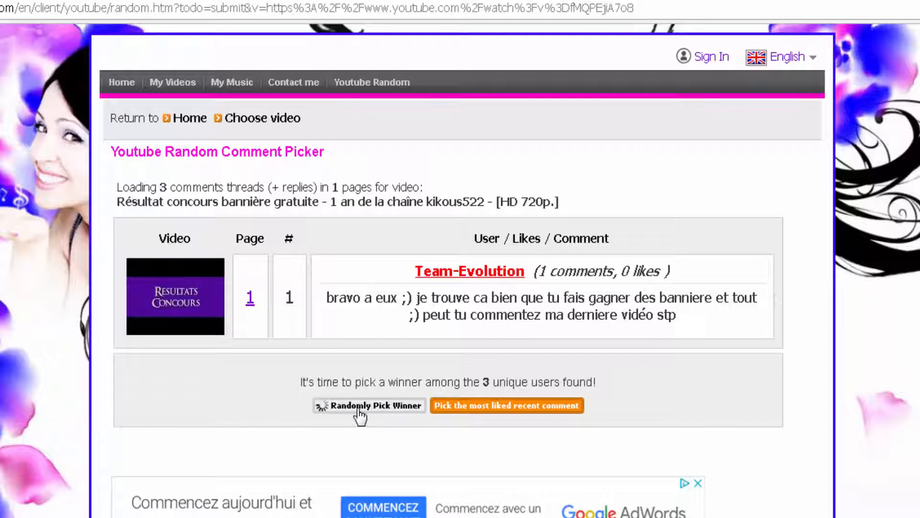